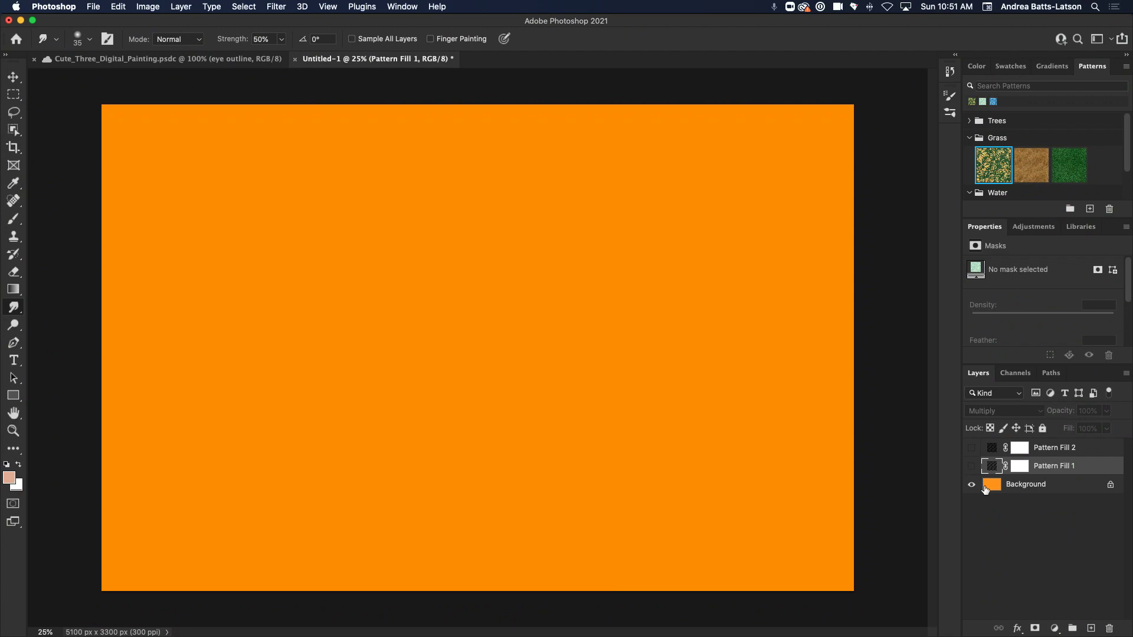
Toggle the two pattern fill layers to view Pattern Fill 1 over the orange background
{"action": "left_click_drag", "start_coordinate": [971, 448], "coordinate": [971, 466]}
{"action": "left_click", "coordinate": [971, 466]}
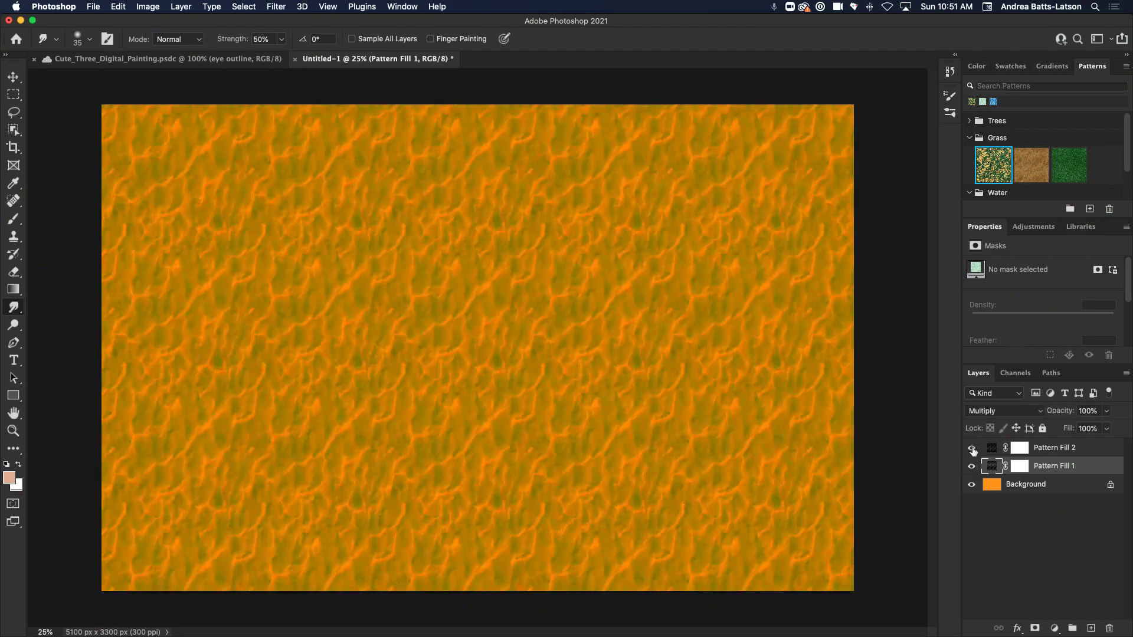
{"action": "left_click", "coordinate": [972, 449]}
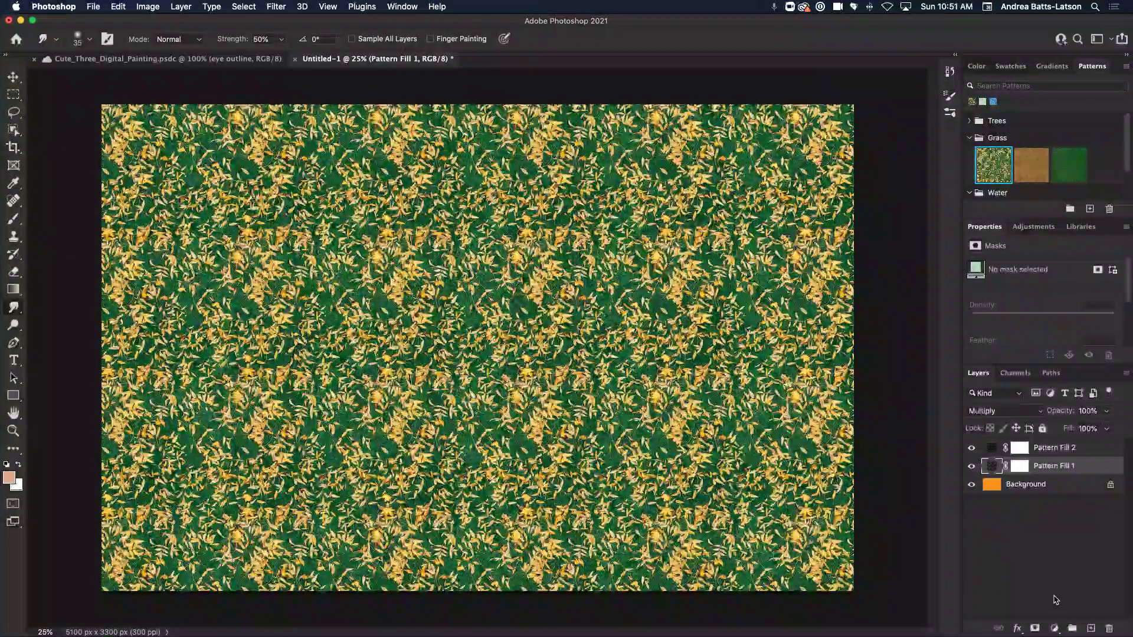
Add a Hue/Saturation adjustment at Hue +45, Saturation +100, turning the grass texture bright green
{"action": "left_click", "coordinate": [1055, 629]}
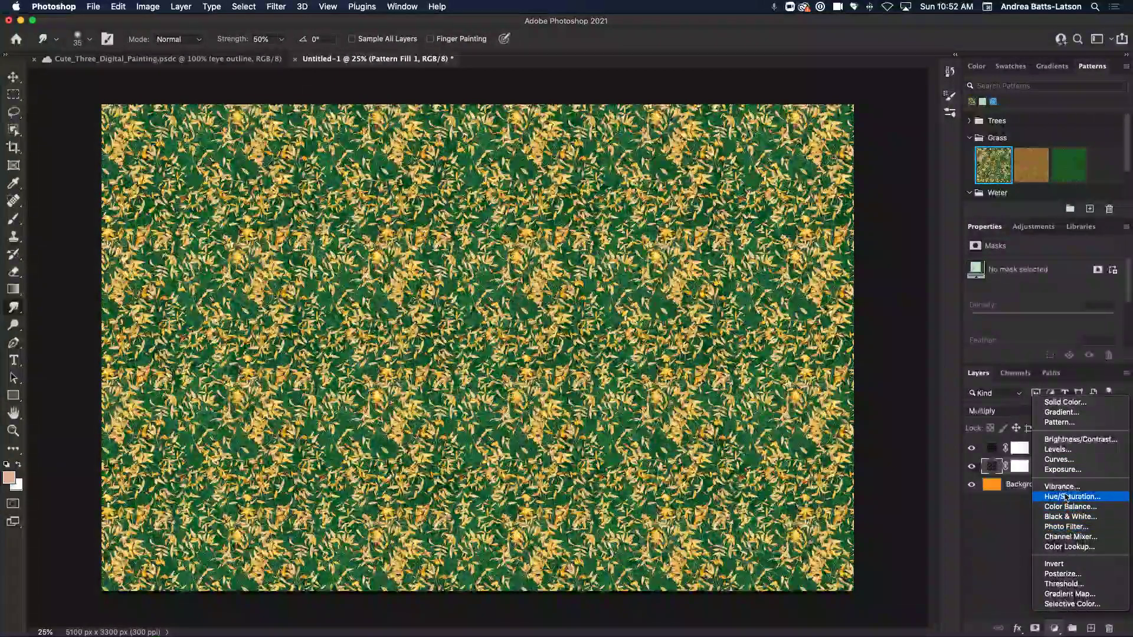
{"action": "left_click", "coordinate": [1068, 498]}
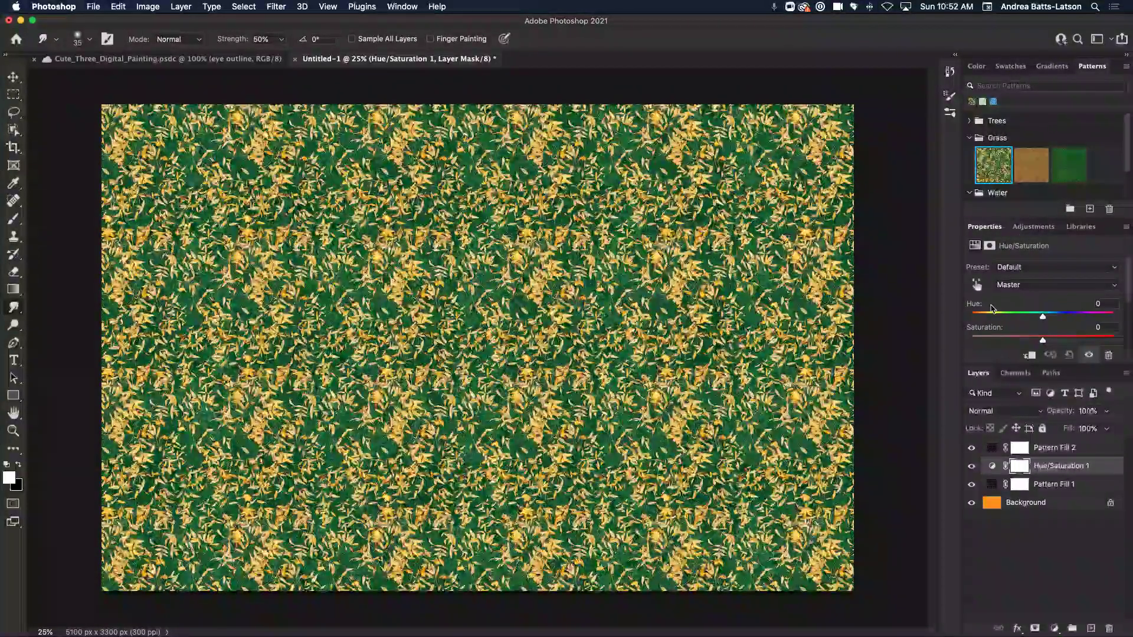
{"action": "left_click_drag", "start_coordinate": [1043, 317], "coordinate": [1057, 340]}
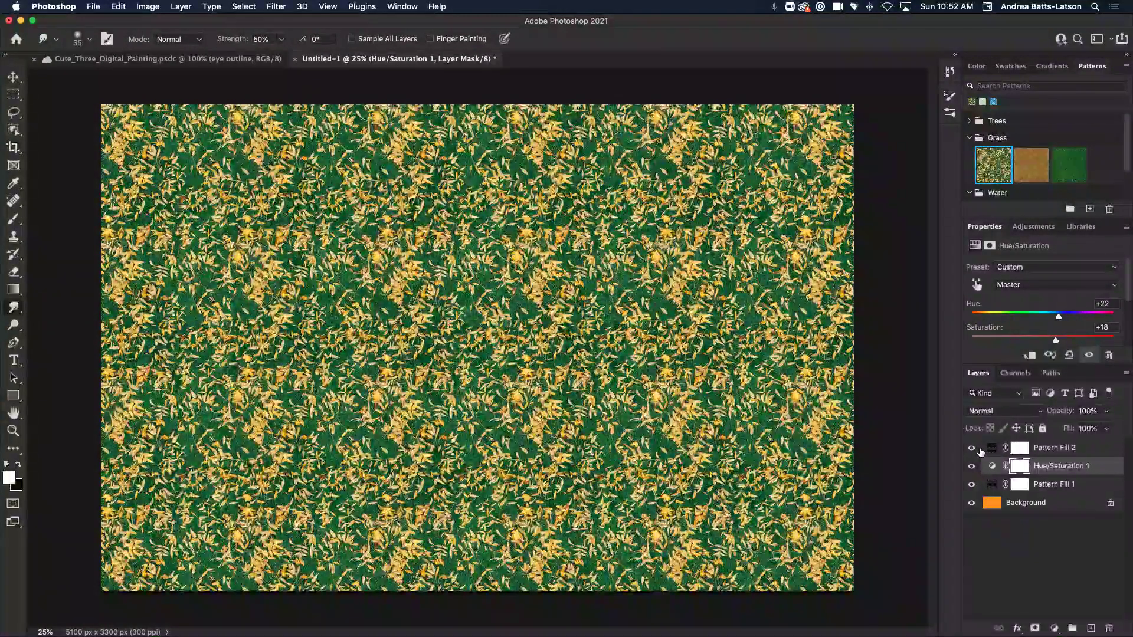
{"action": "left_click", "coordinate": [972, 449]}
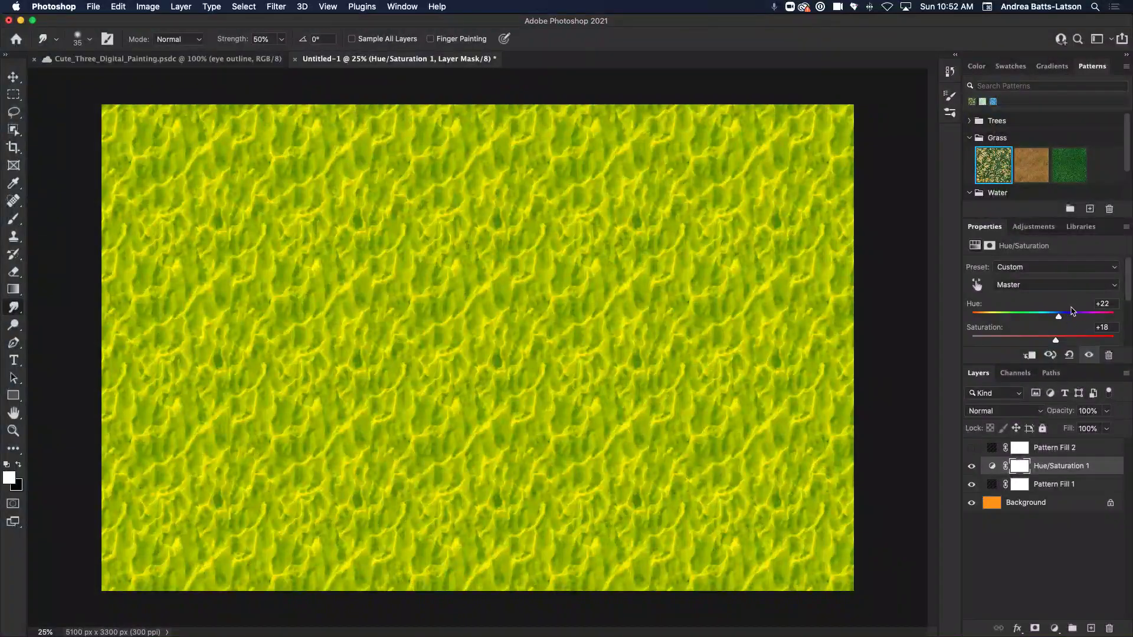
{"action": "left_click", "coordinate": [972, 466]}
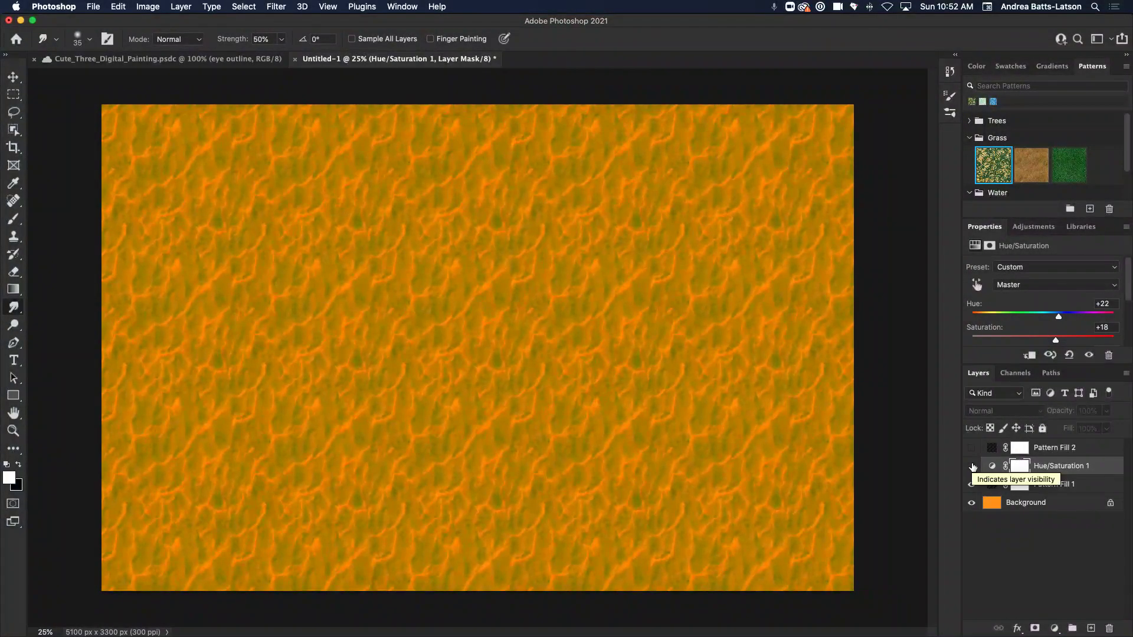
{"action": "left_click", "coordinate": [973, 466]}
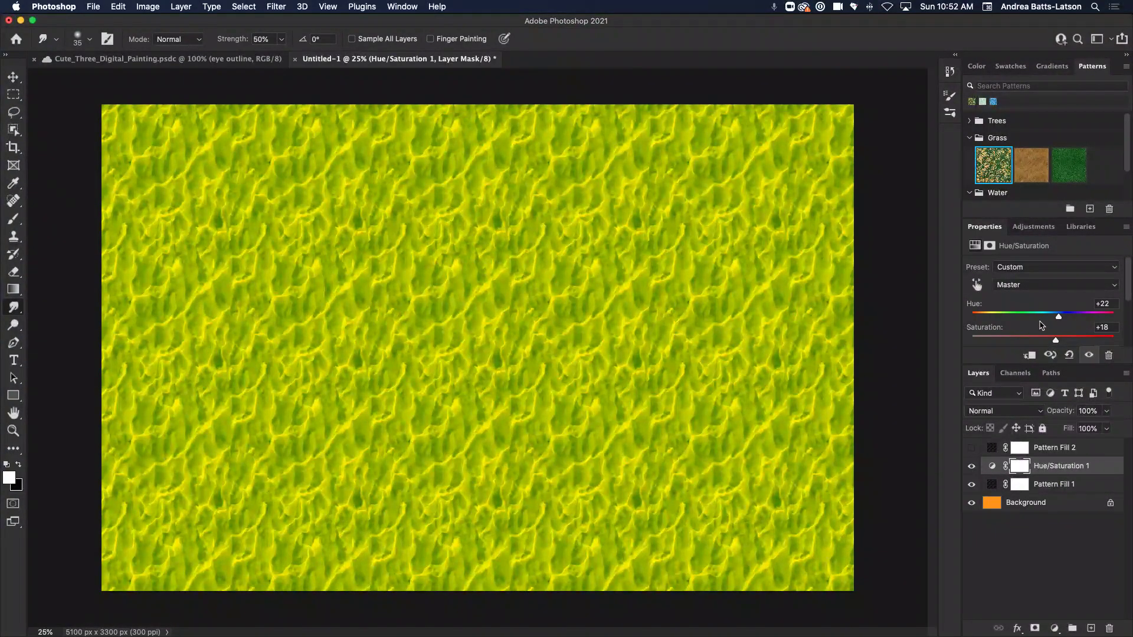
{"action": "left_click_drag", "start_coordinate": [1061, 318], "coordinate": [1125, 341]}
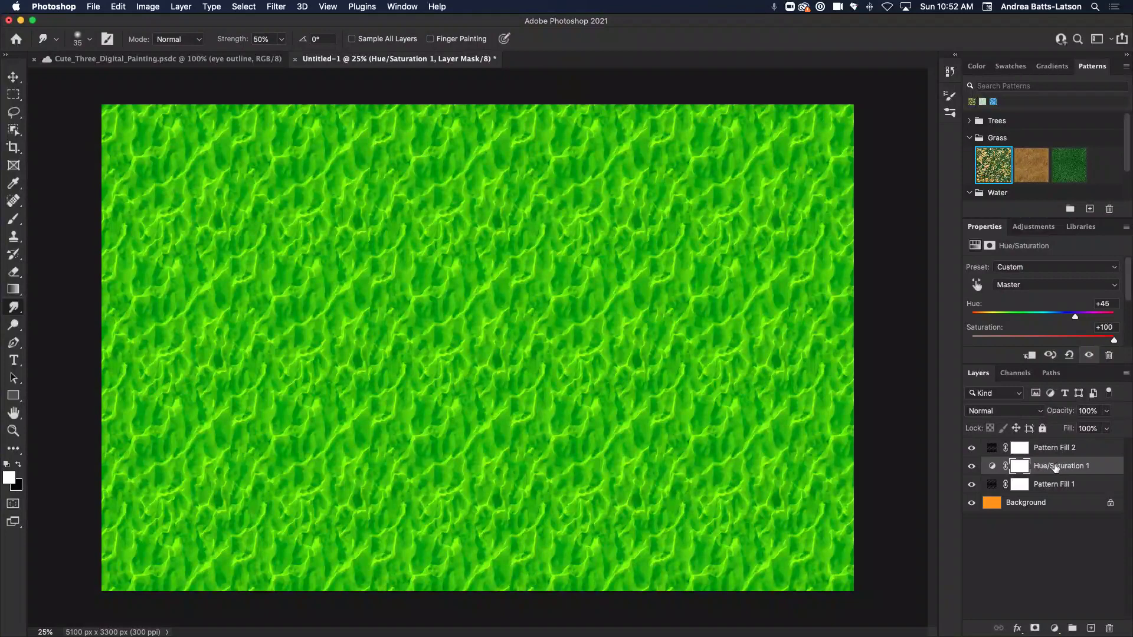
Add a Posterize adjustment layer with Levels 9 above Hue/Saturation 1
{"action": "left_click", "coordinate": [972, 449]}
{"action": "left_click", "coordinate": [972, 448]}
{"action": "left_click", "coordinate": [1053, 467]}
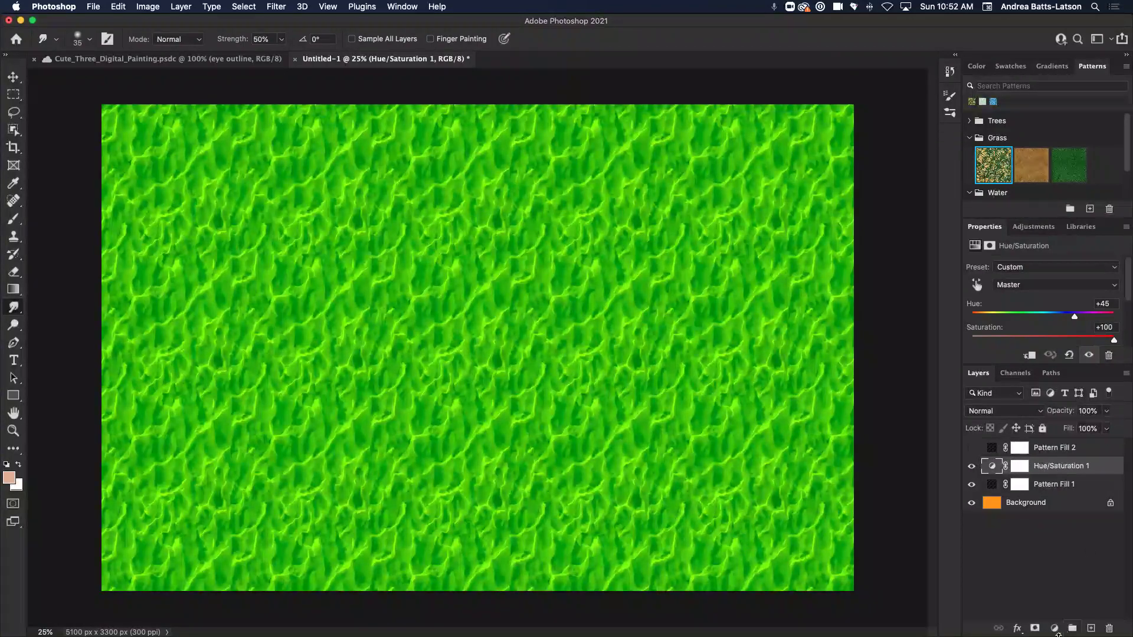
{"action": "left_click", "coordinate": [1056, 629]}
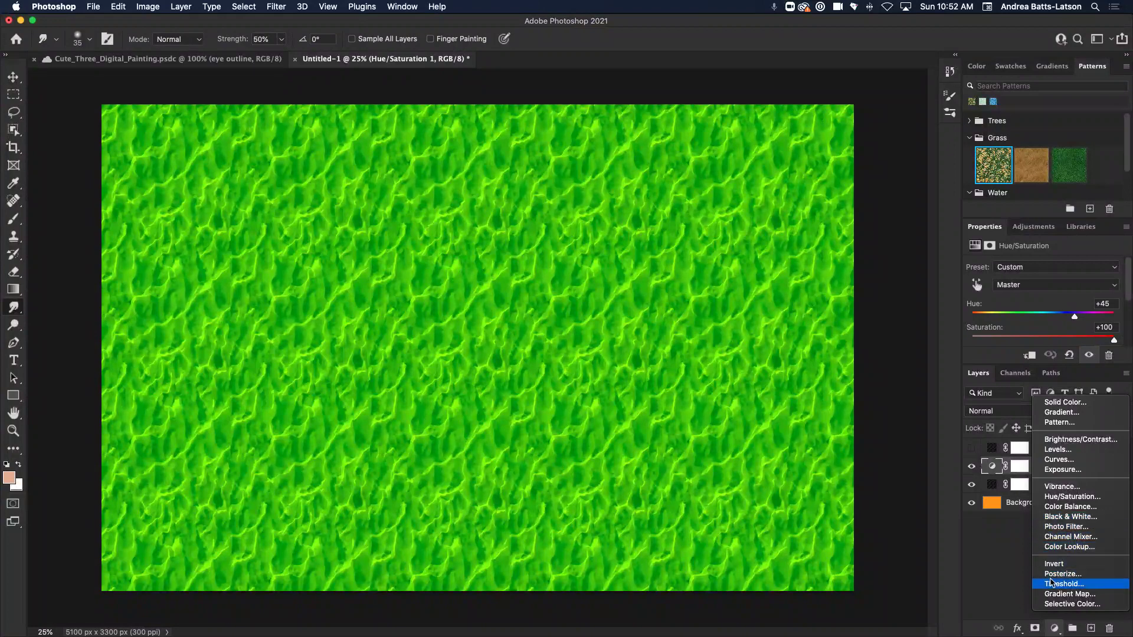
{"action": "left_click", "coordinate": [1051, 576]}
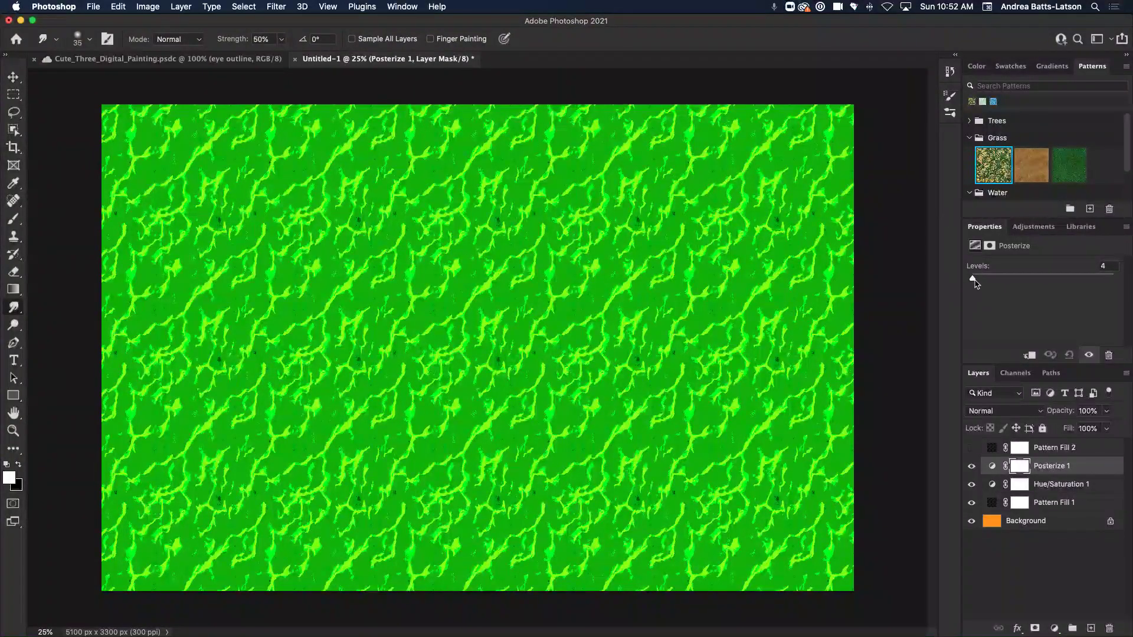
{"action": "mouse_move", "coordinate": [974, 281]}
{"action": "left_mouse_down"}
{"action": "mouse_move", "coordinate": [1080, 278]}
{"action": "mouse_move", "coordinate": [953, 279]}
{"action": "mouse_move", "coordinate": [977, 280]}
{"action": "left_mouse_up"}
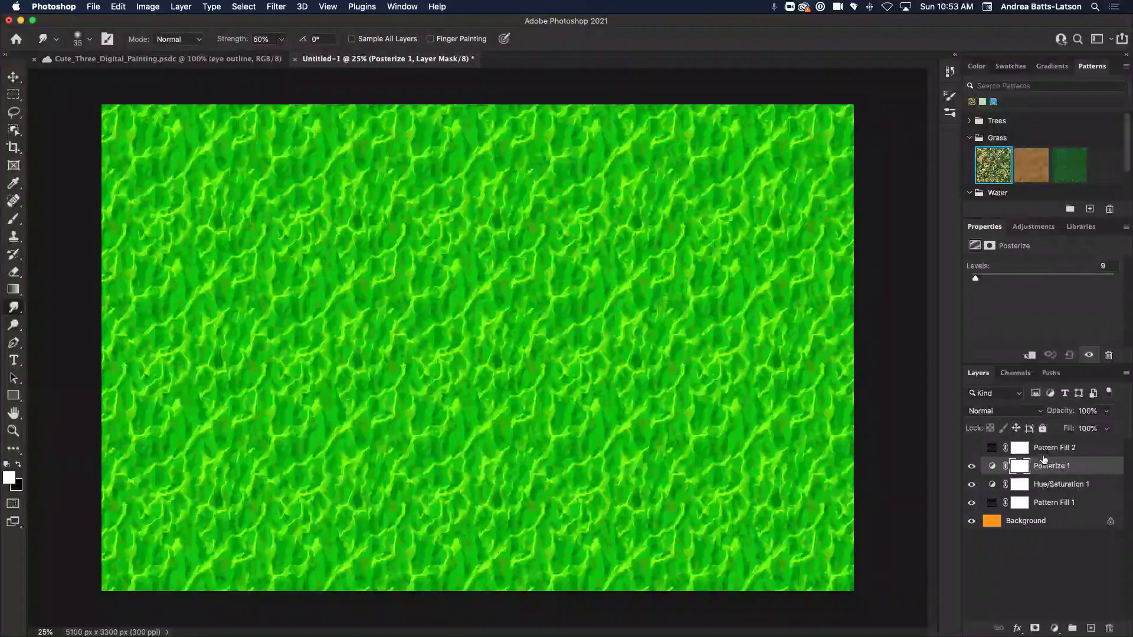
Show Pattern Fill 2 and move it down to sit just above the orange Background
{"action": "left_click", "coordinate": [972, 448]}
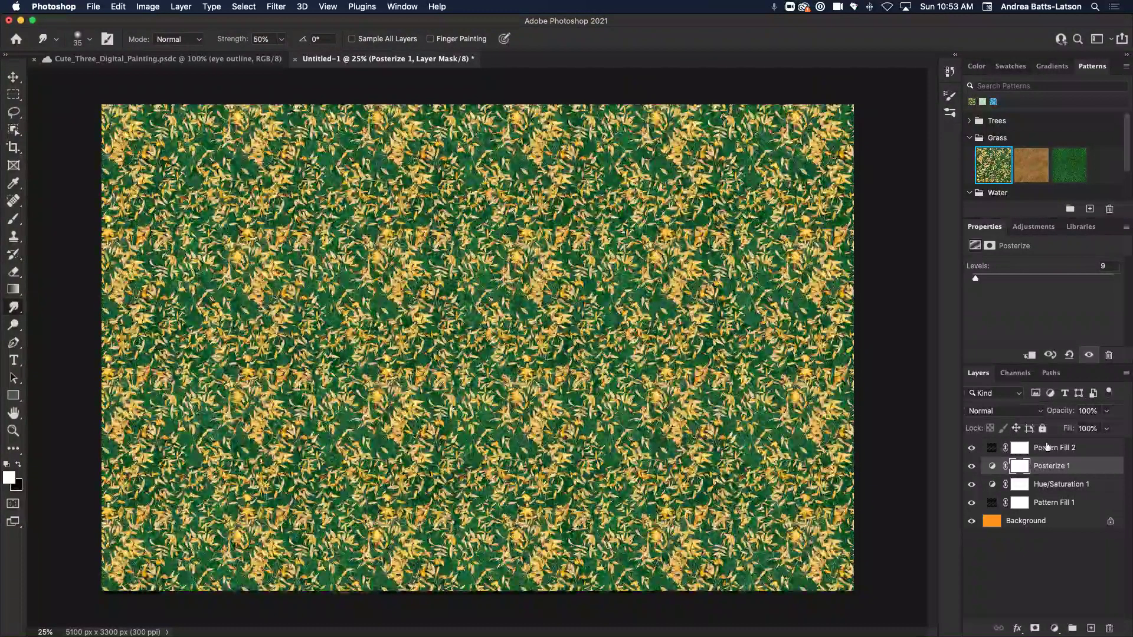
{"action": "left_click_drag", "start_coordinate": [1044, 447], "coordinate": [1050, 502]}
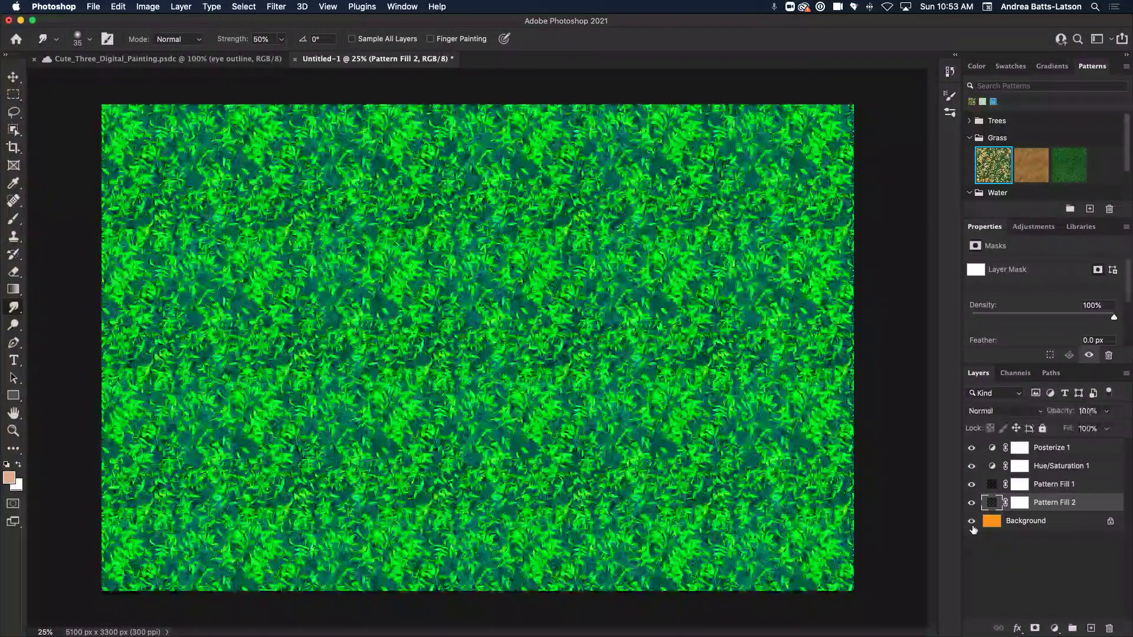
{"action": "left_click", "coordinate": [971, 521]}
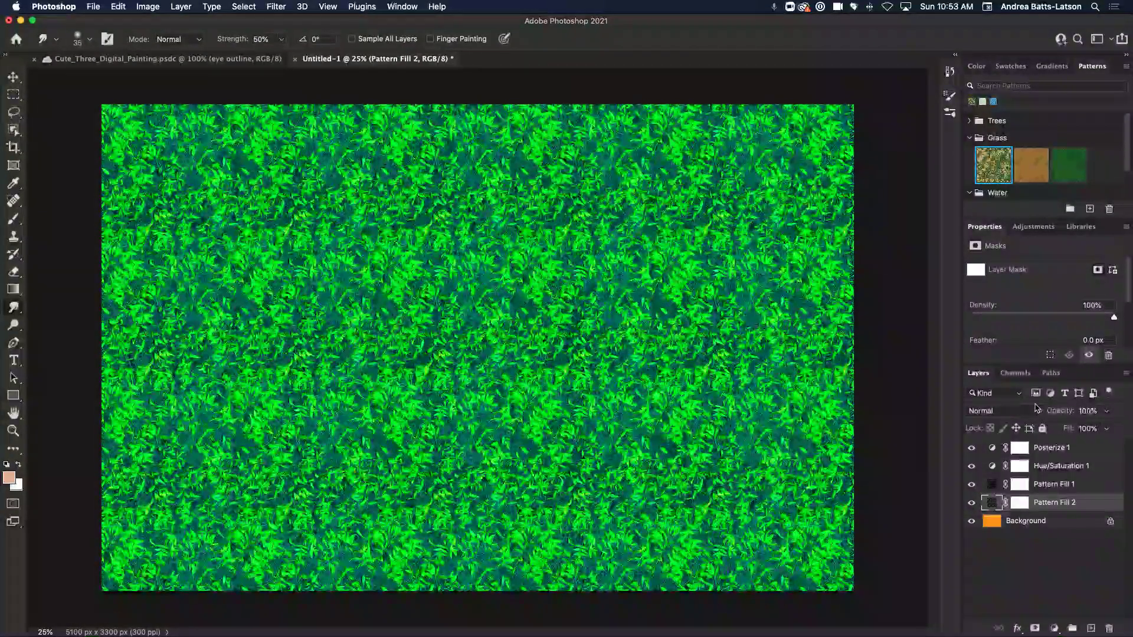
Set Pattern Fill 2's blend mode to Color Burn after trying Multiply
{"action": "left_click", "coordinate": [1036, 408]}
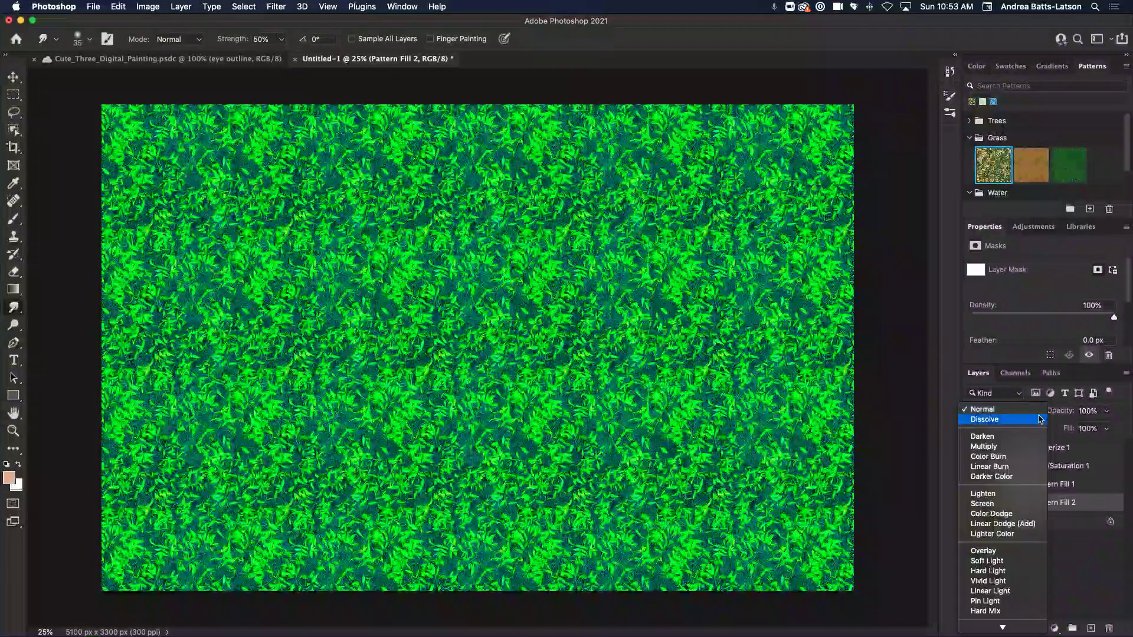
{"action": "left_click", "coordinate": [1024, 448]}
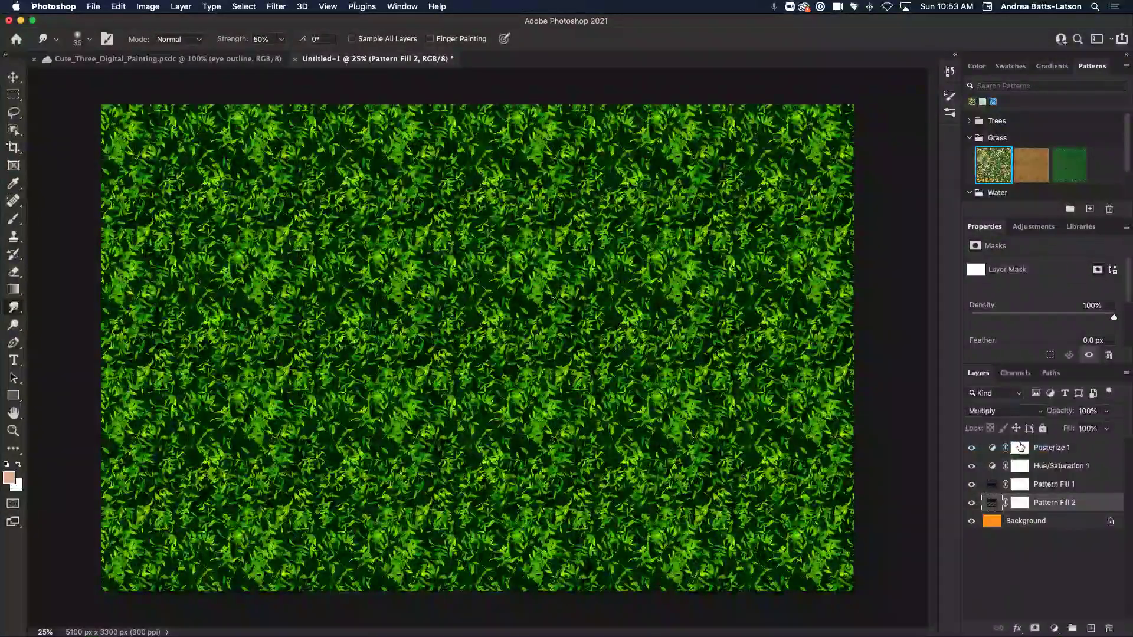
{"action": "left_click", "coordinate": [1043, 409]}
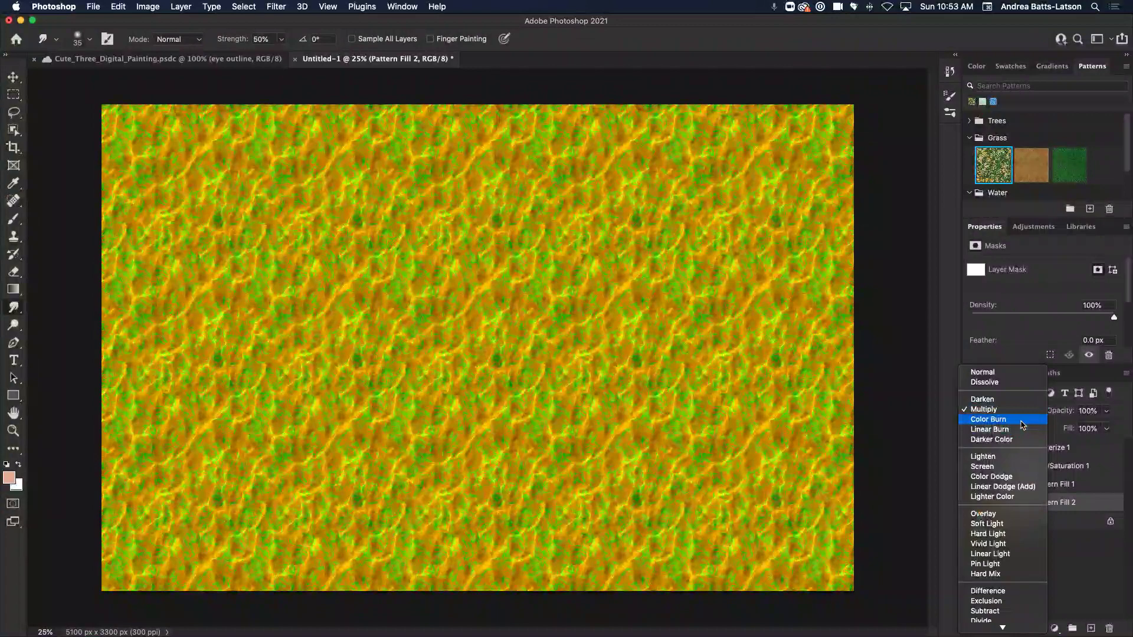
{"action": "left_click", "coordinate": [1023, 420]}
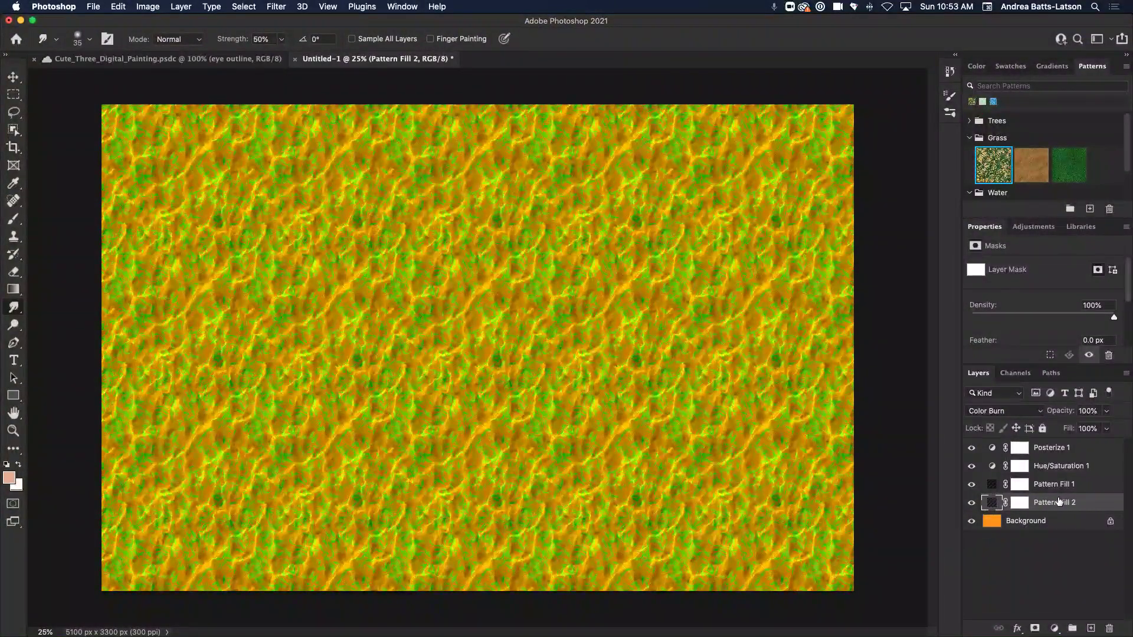
{"action": "left_click", "coordinate": [971, 503]}
{"action": "left_click", "coordinate": [971, 503]}
{"action": "left_click", "coordinate": [971, 484]}
{"action": "left_click", "coordinate": [971, 485]}
{"action": "left_click", "coordinate": [973, 466]}
{"action": "left_click", "coordinate": [971, 448]}
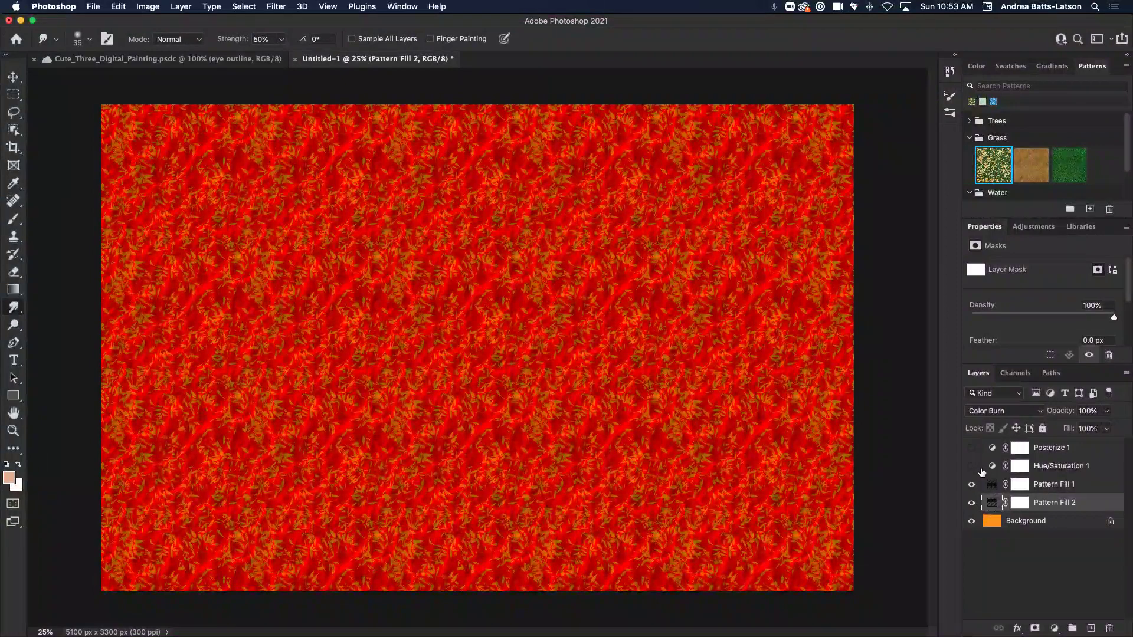
{"action": "left_click", "coordinate": [972, 466]}
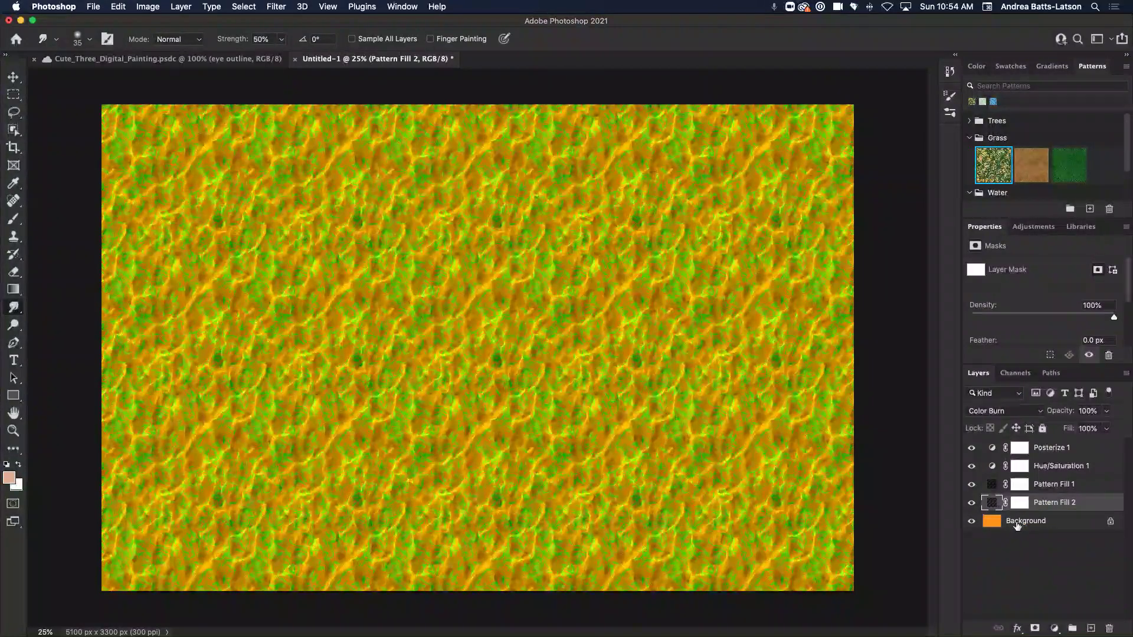
{"action": "left_click", "coordinate": [1039, 485]}
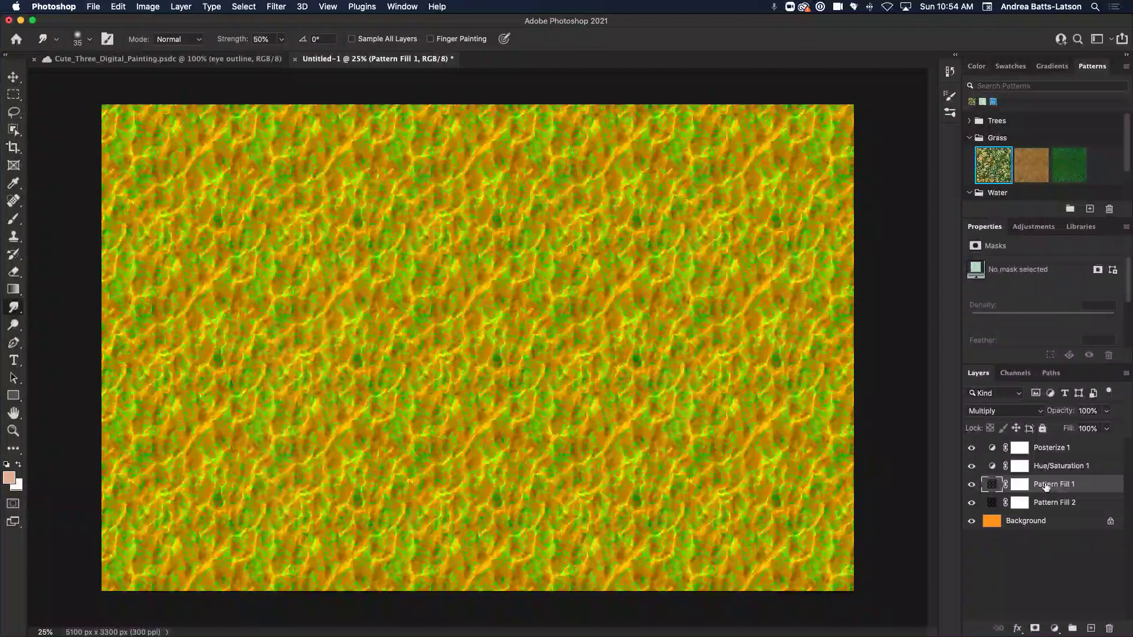
{"action": "left_click_drag", "start_coordinate": [1047, 486], "coordinate": [1046, 472]}
{"action": "left_click_drag", "start_coordinate": [1046, 473], "coordinate": [1046, 473]}
{"action": "left_click_drag", "start_coordinate": [1047, 472], "coordinate": [1046, 473]}
{"action": "left_click_drag", "start_coordinate": [1046, 472], "coordinate": [1046, 472]}
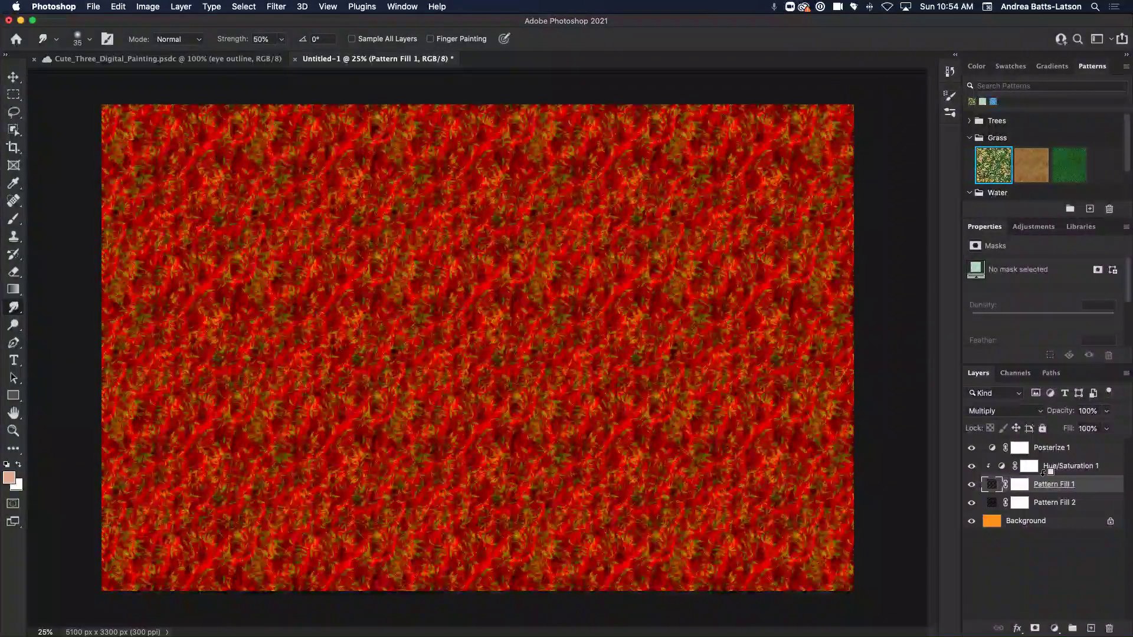
{"action": "left_click_drag", "start_coordinate": [1045, 472], "coordinate": [1026, 471]}
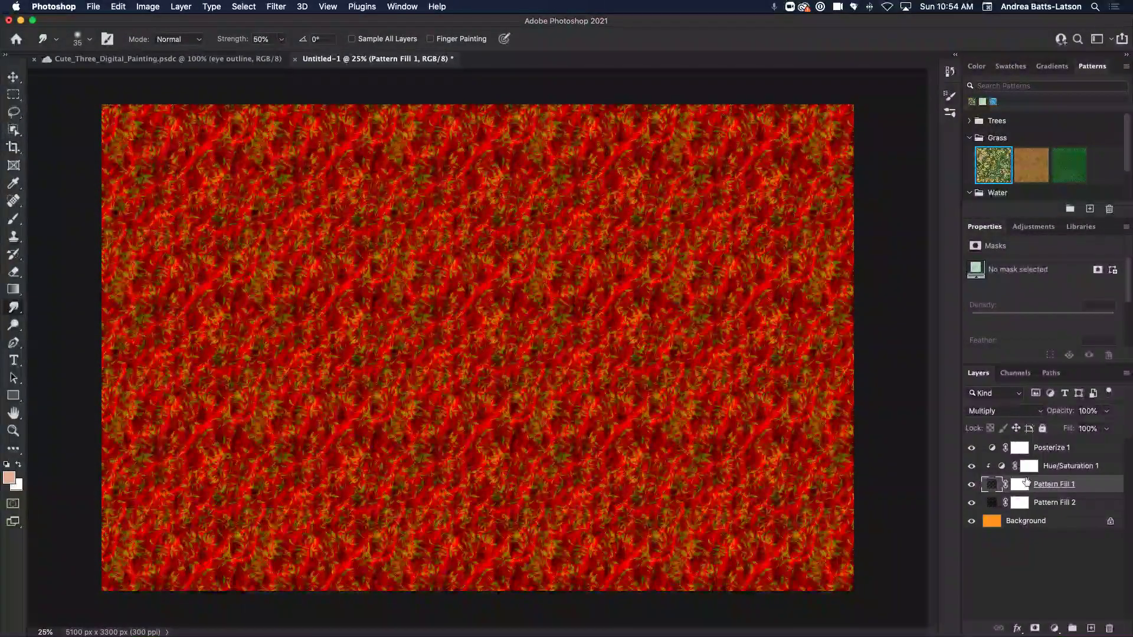
{"action": "left_click", "coordinate": [1027, 482], "text": "alt"}
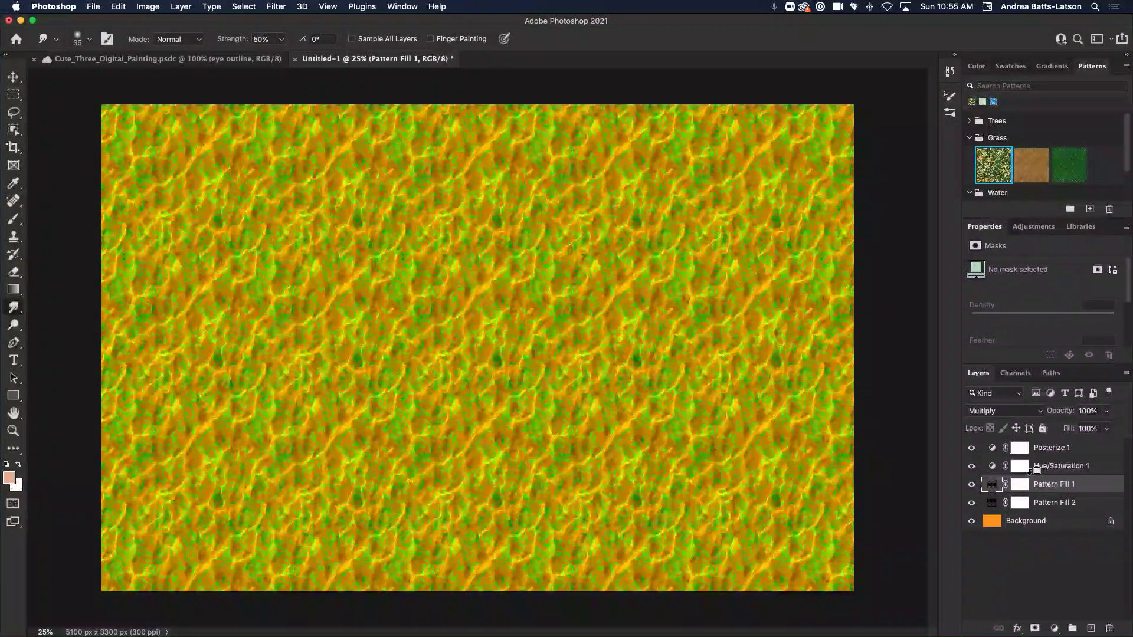
{"action": "left_click", "coordinate": [1030, 470], "text": "alt"}
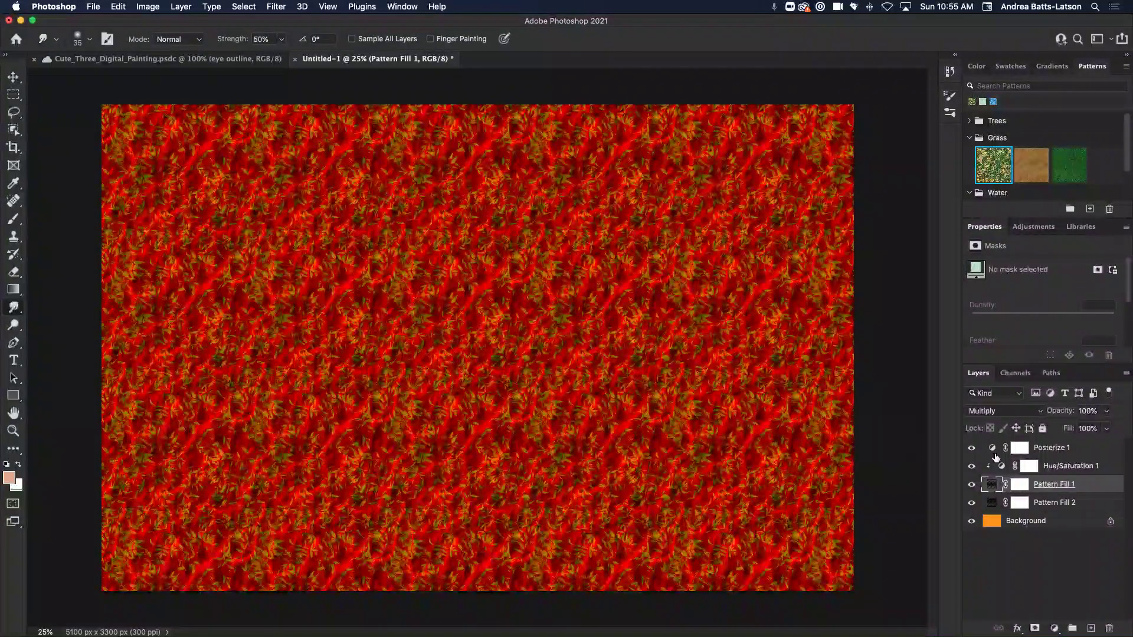
Clip Posterize 1 to Pattern Fill 1, then move Pattern Fill 1 below Pattern Fill 2
{"action": "left_click_drag", "start_coordinate": [996, 457], "coordinate": [1046, 452]}
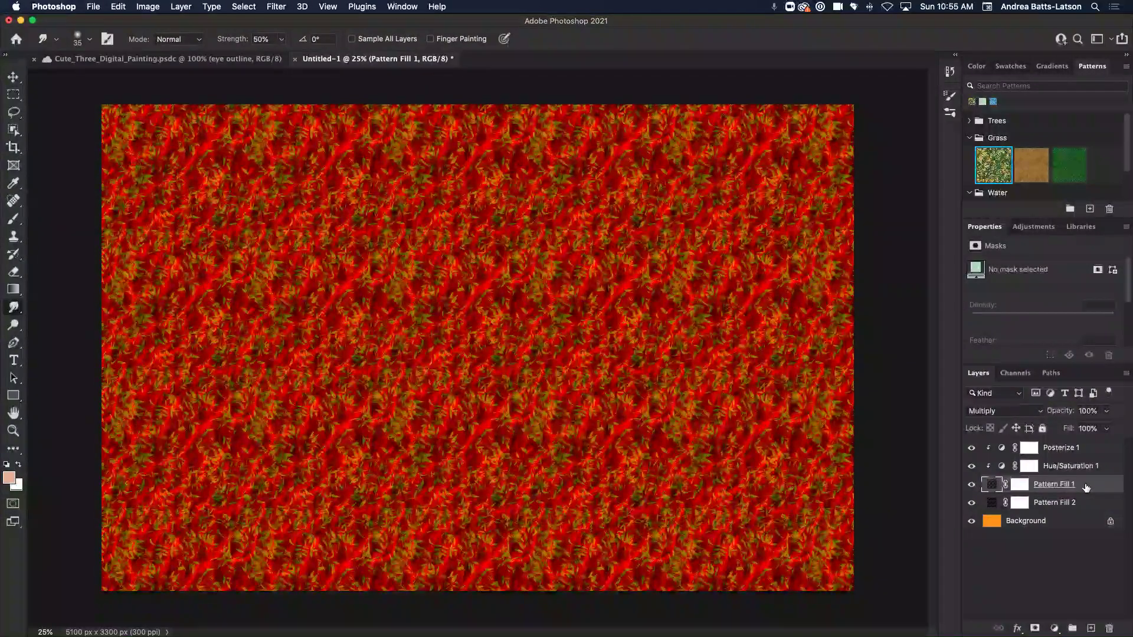
{"action": "left_click_drag", "start_coordinate": [1086, 487], "coordinate": [1086, 510]}
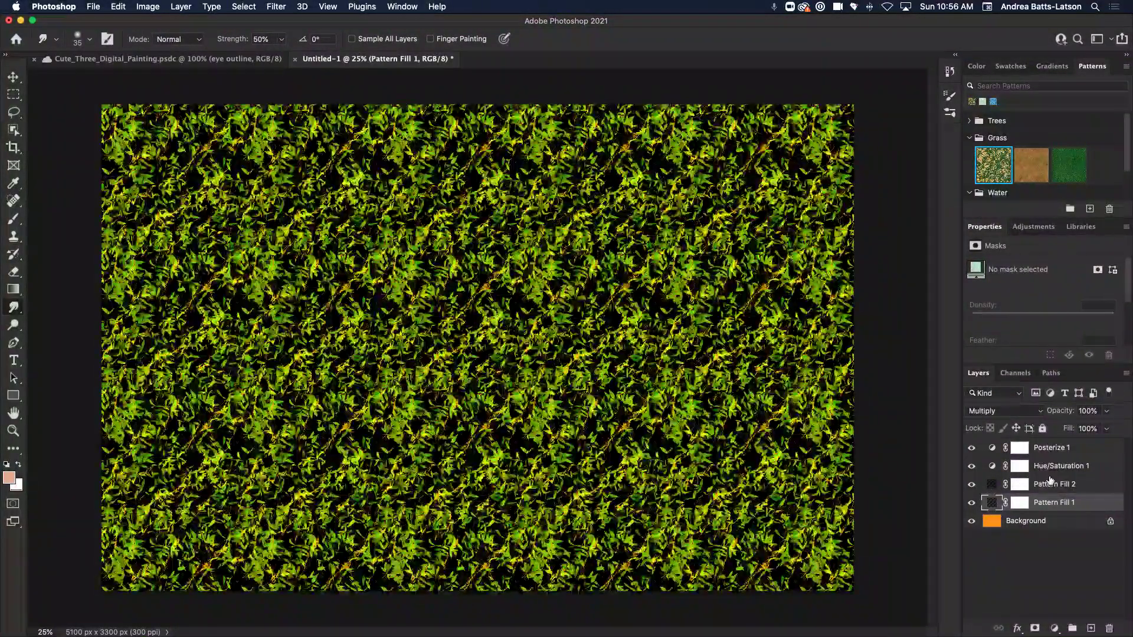
Make Pattern Fill 2 the active layer
{"action": "left_click", "coordinate": [1051, 483]}
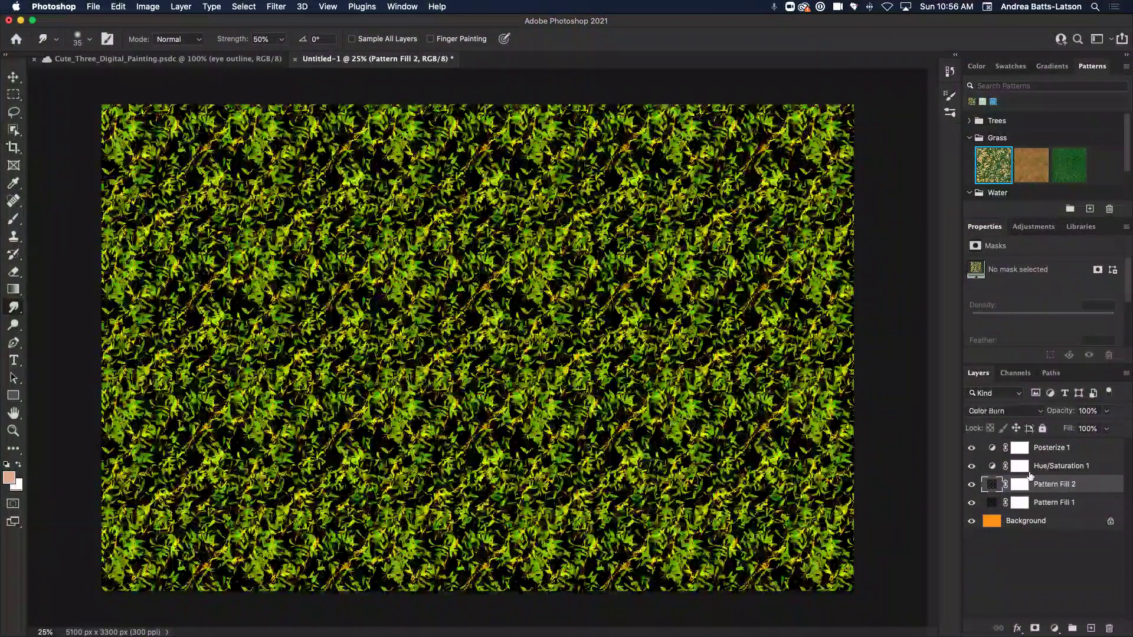
Compare Pattern Fill 2 on and off, then clip Hue/Saturation 1 and Posterize 1 to it
{"action": "left_click", "coordinate": [972, 484]}
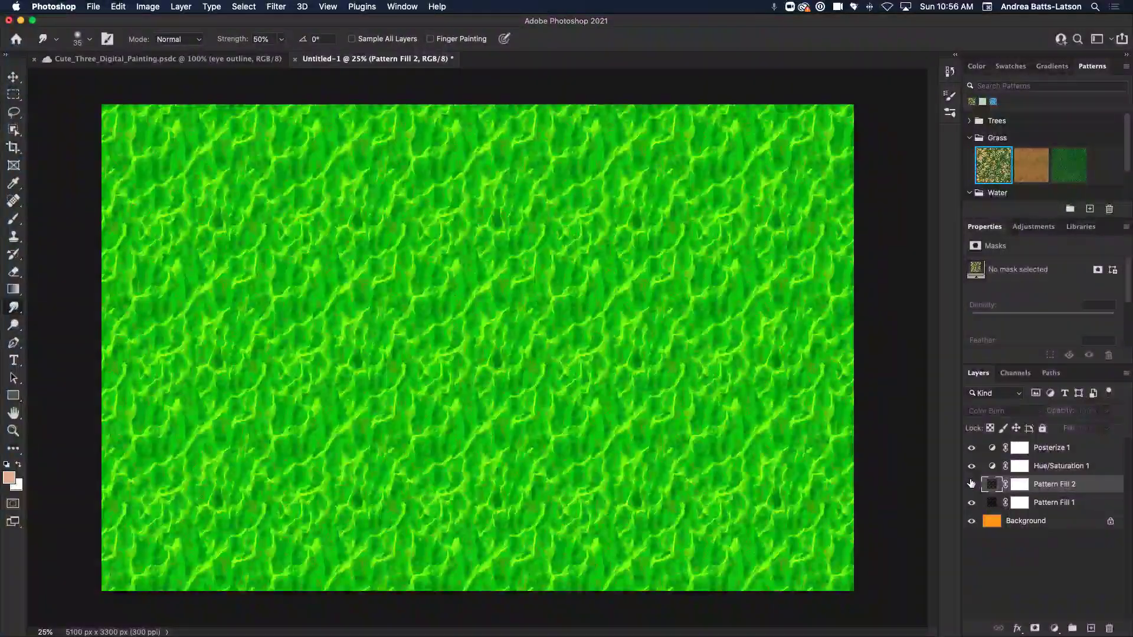
{"action": "left_click", "coordinate": [972, 484]}
{"action": "left_click", "coordinate": [972, 484]}
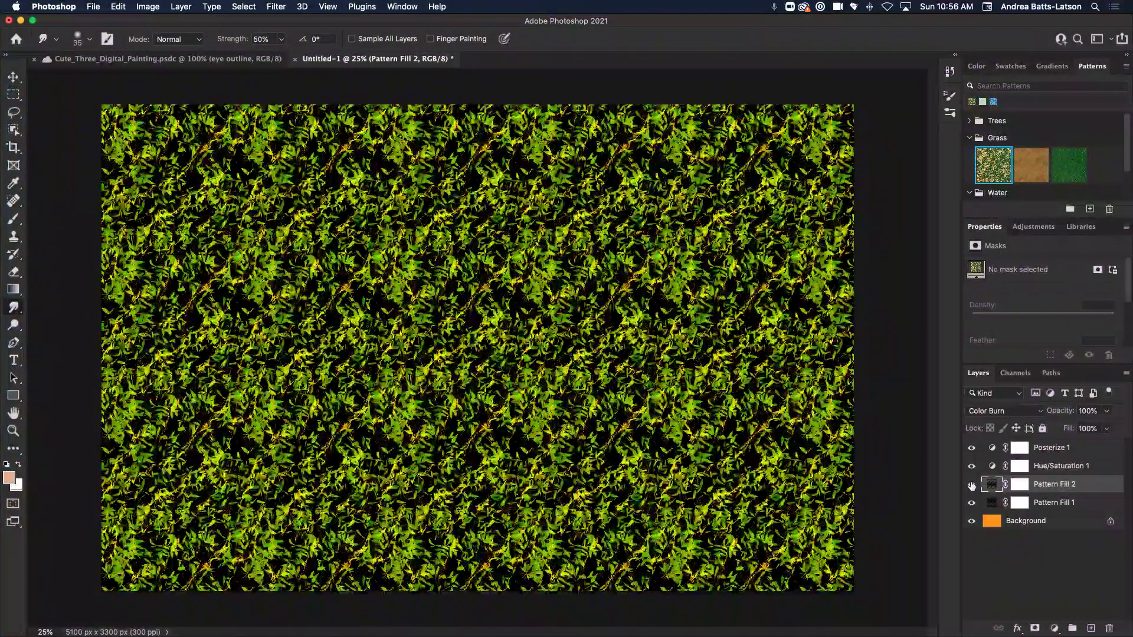
{"action": "left_click", "coordinate": [971, 485]}
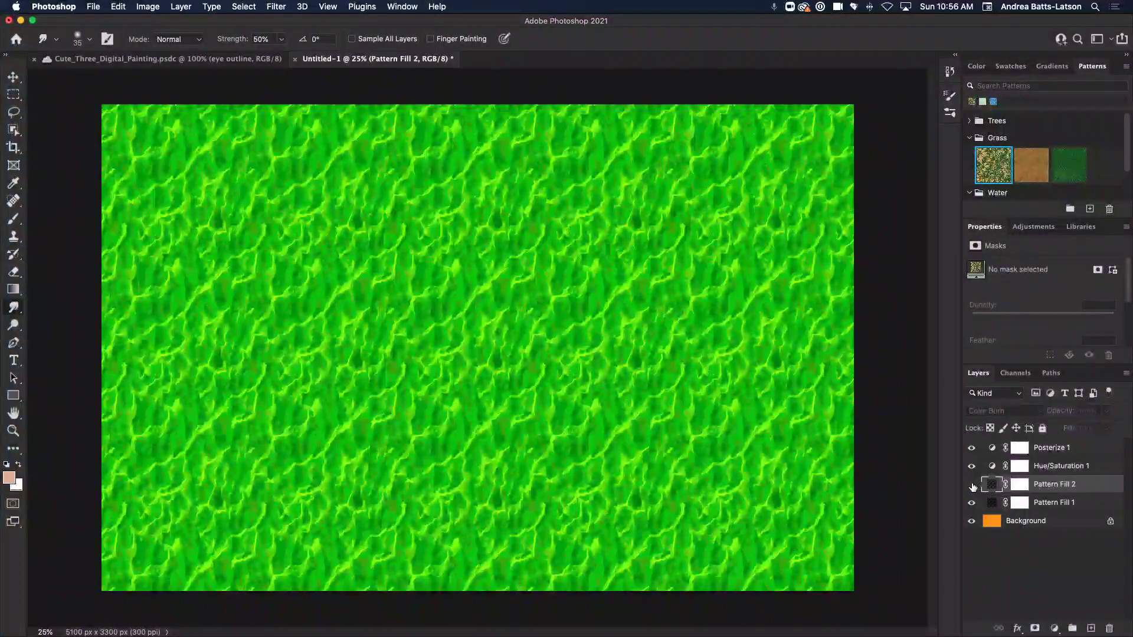
{"action": "left_click", "coordinate": [972, 484]}
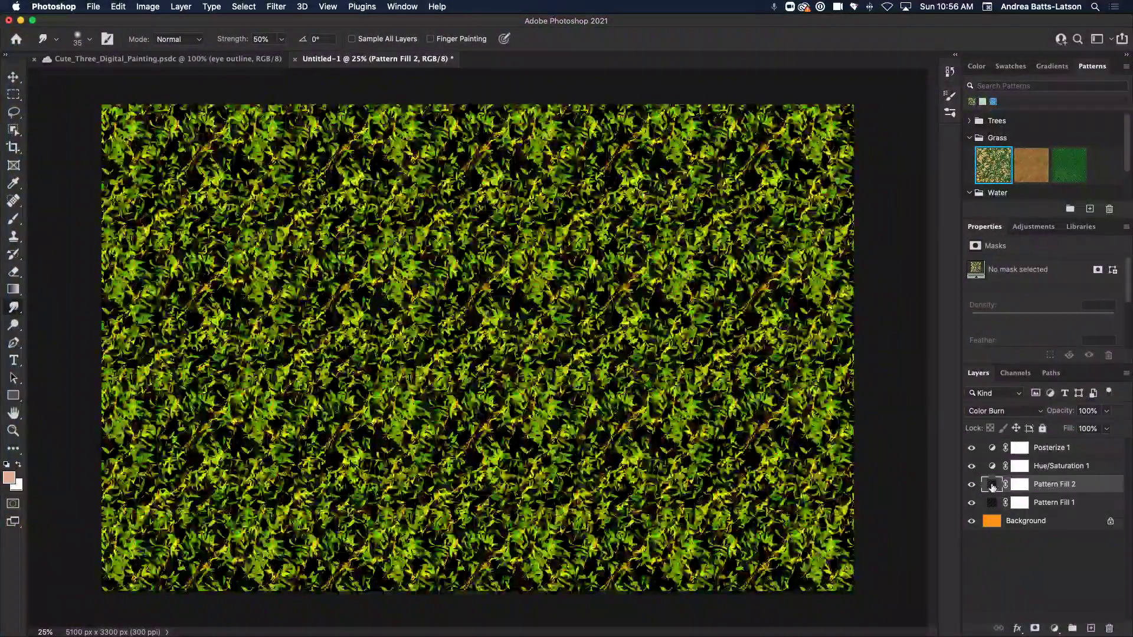
{"action": "left_click", "coordinate": [972, 484]}
{"action": "left_click_drag", "start_coordinate": [1021, 485], "coordinate": [1047, 450]}
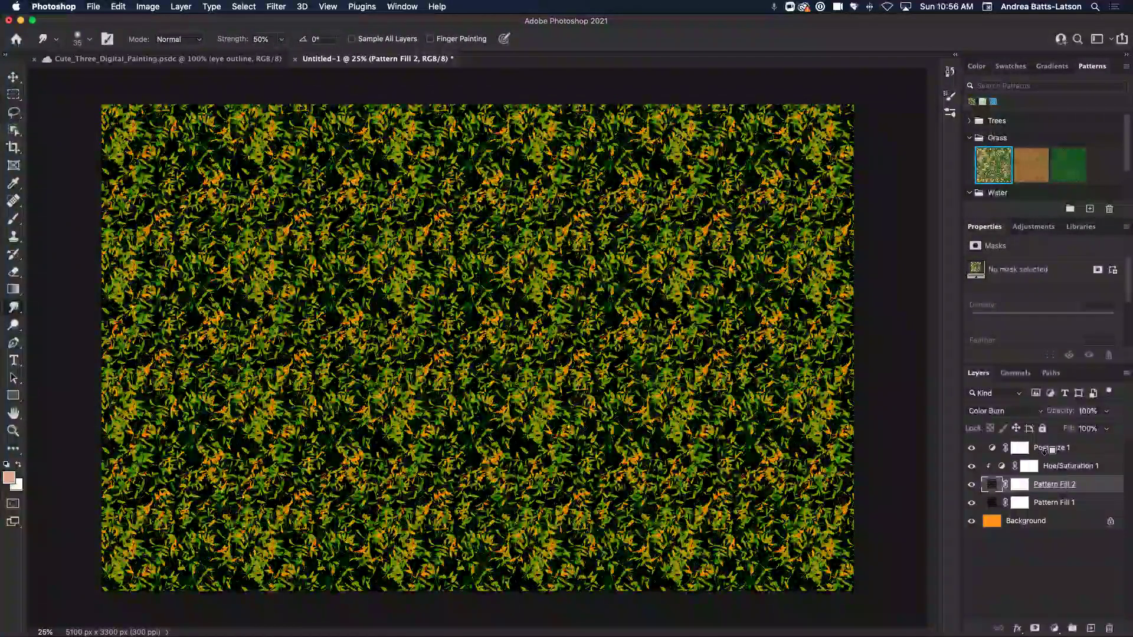
{"action": "left_click", "coordinate": [1045, 452], "text": "alt"}
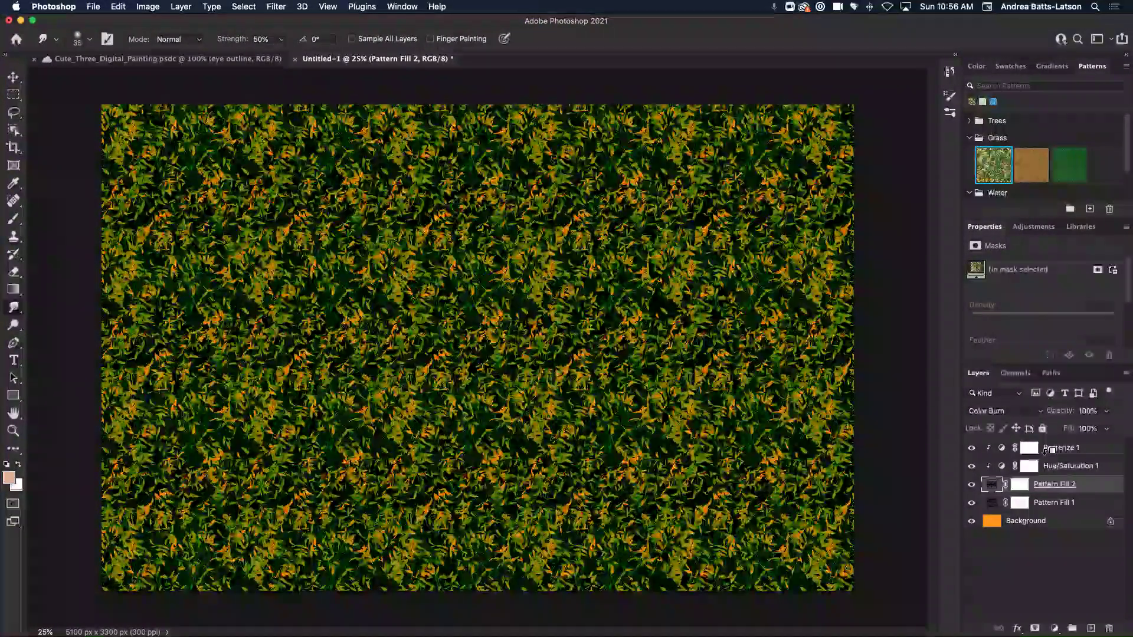